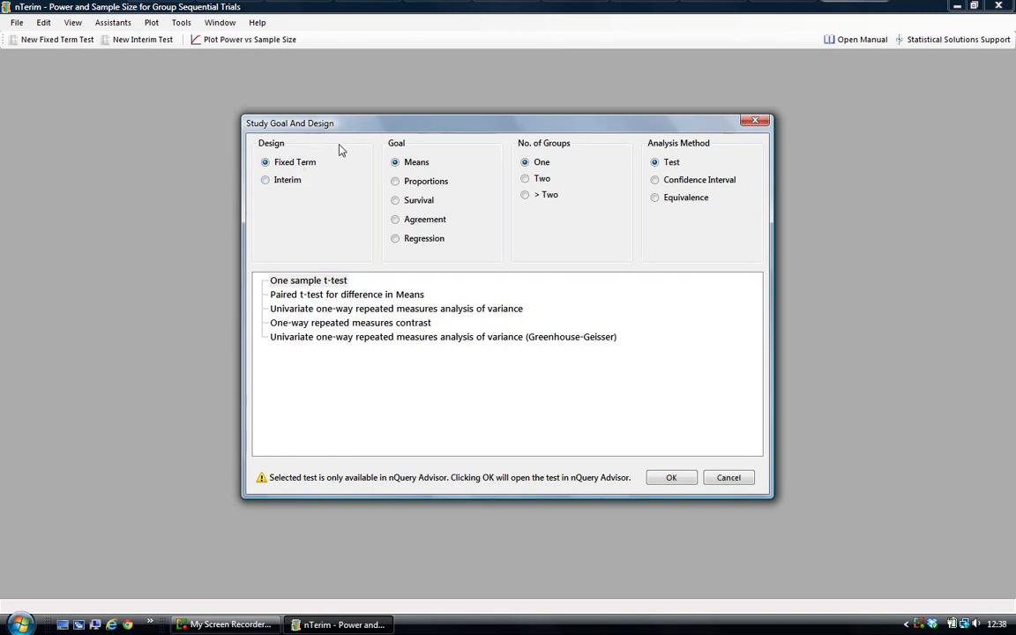
Create a two-group 'Repeated Measures for two means' sample size table
{"action": "left_click", "coordinate": [526, 179]}
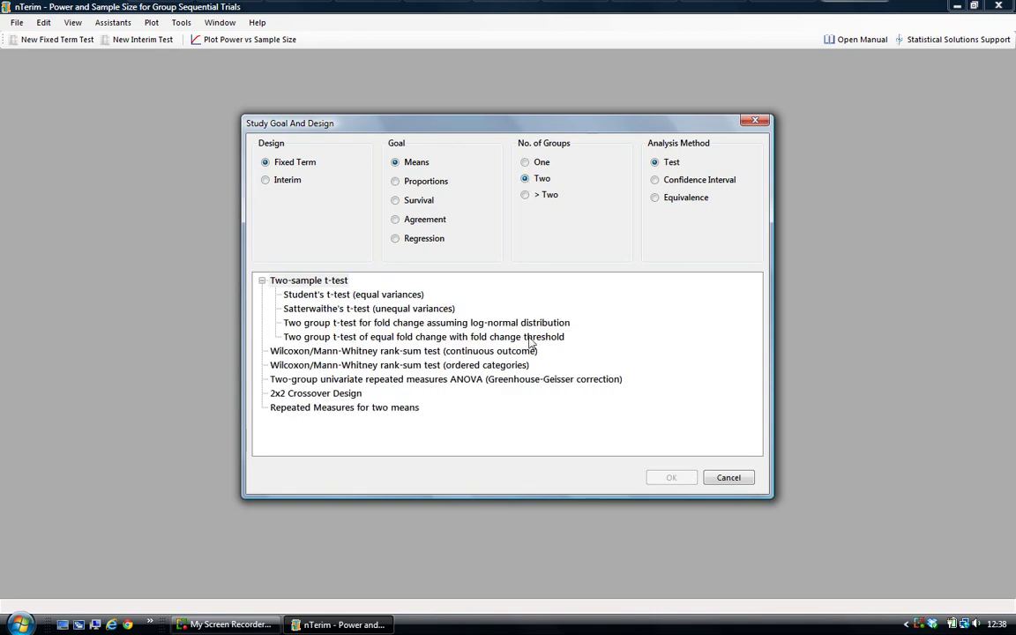
{"action": "left_click", "coordinate": [396, 411]}
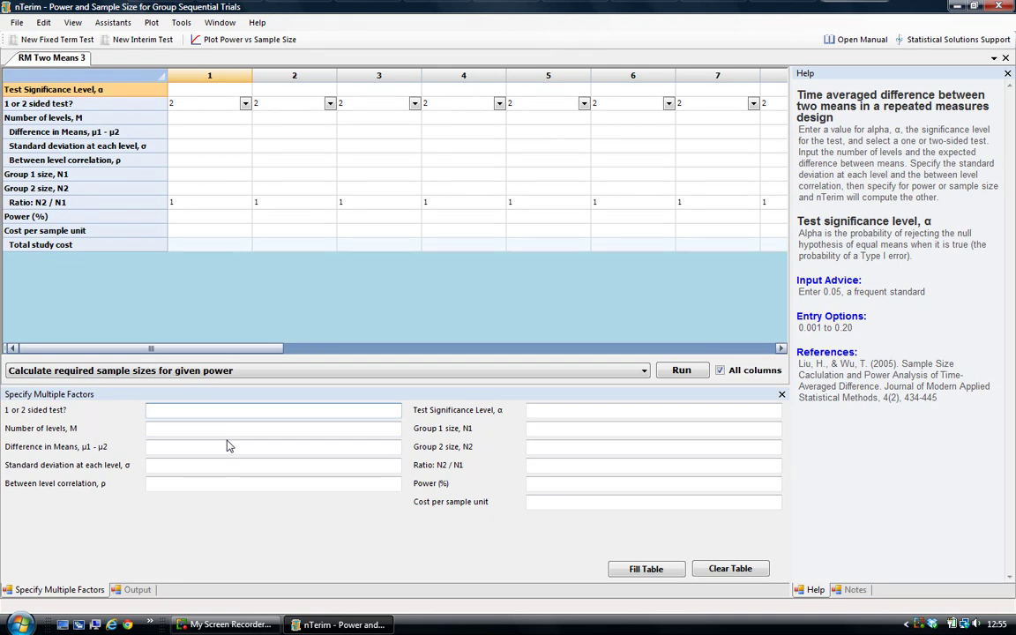
Enter a two-sided test, 4 levels, mean differences .6:1:.1, SD 1 and correlations .6 .7 .8
{"action": "type", "text": "2"}
{"action": "key", "text": "Tab"}
{"action": "type", "text": "4"}
{"action": "key", "text": "Tab"}
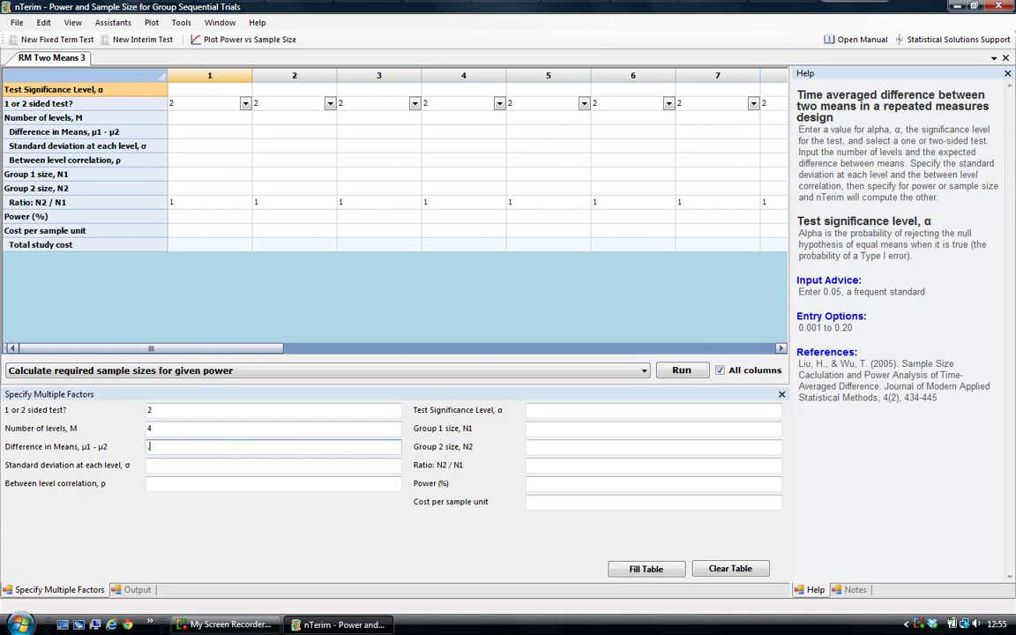
{"action": "type", "text": "6"}
{"action": "type", "text": ":1:"}
{"action": "type", "text": ".1"}
{"action": "key", "text": "Tab"}
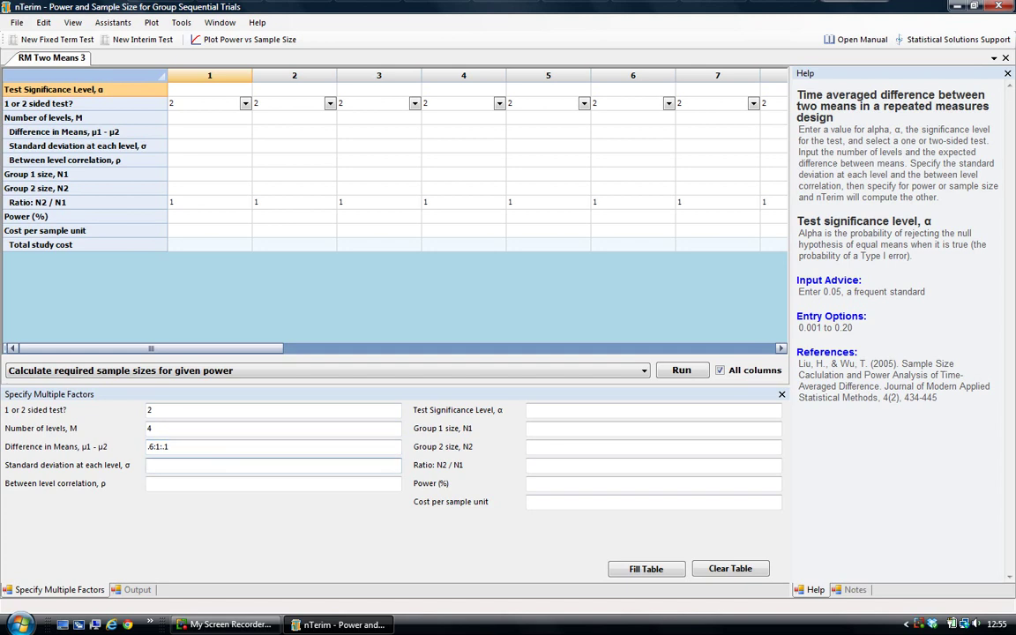
{"action": "type", "text": "1"}
{"action": "key", "text": "Tab"}
{"action": "type", "text": ".6 "}
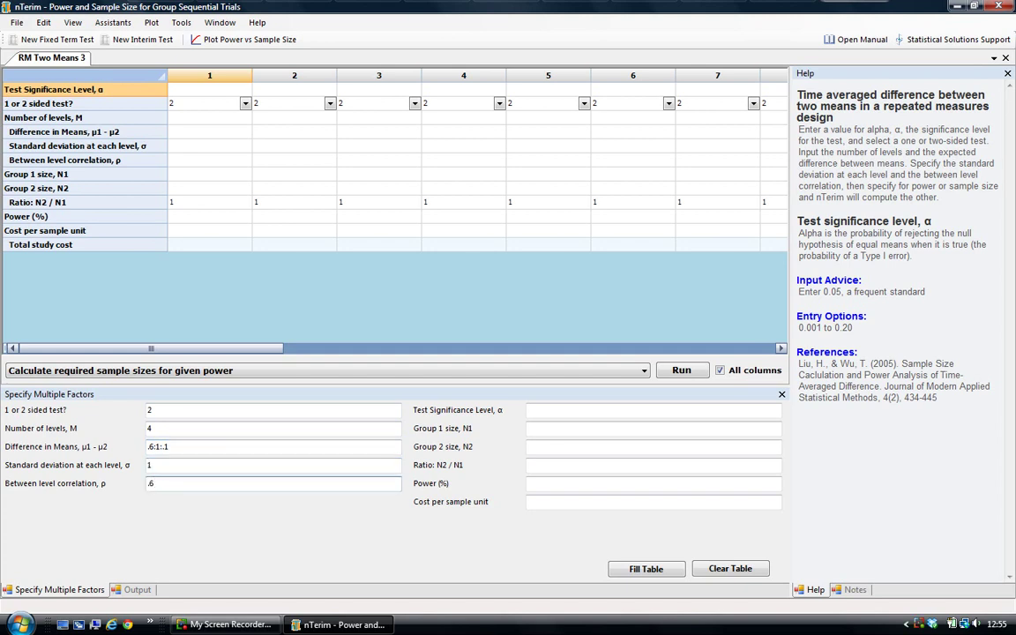
{"action": "type", "text": ".7 .8"}
Enter group sizes of 20 and 20, cost per unit .9, and alpha .05
{"action": "key", "text": "Tab"}
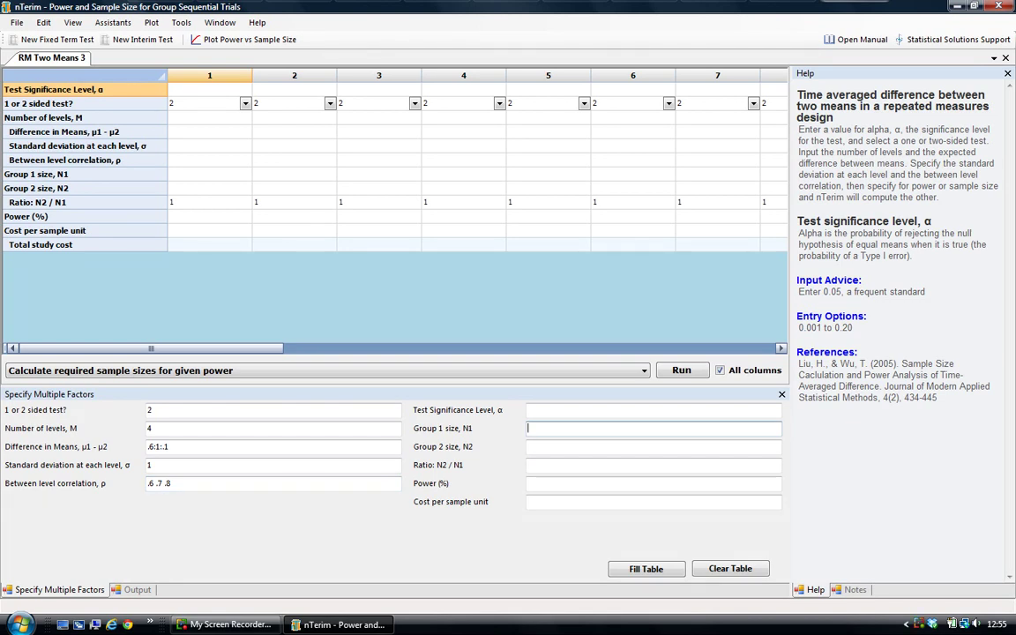
{"action": "type", "text": "20"}
{"action": "key", "text": "Tab"}
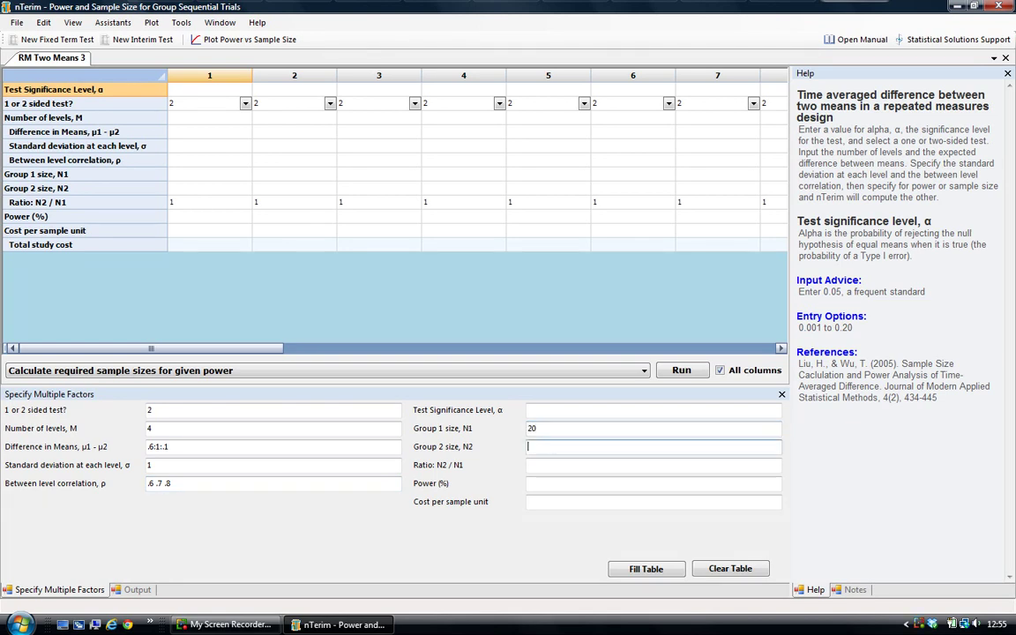
{"action": "type", "text": "20"}
{"action": "key", "text": "Tab"}
{"action": "key", "text": "Tab"}
{"action": "key", "text": "Tab"}
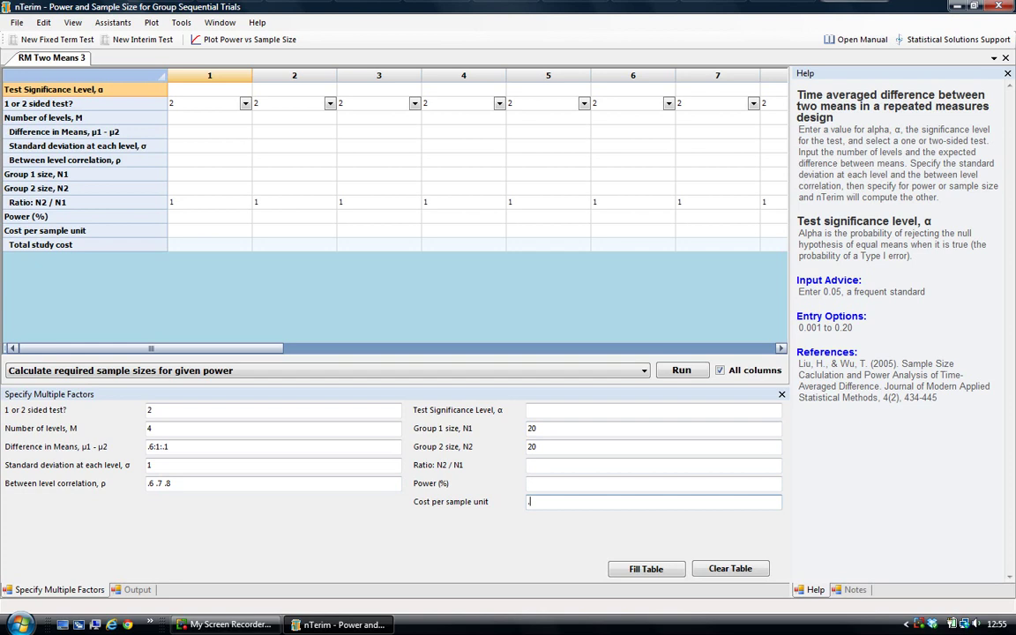
{"action": "type", "text": ".9"}
{"action": "left_click", "coordinate": [571, 409]}
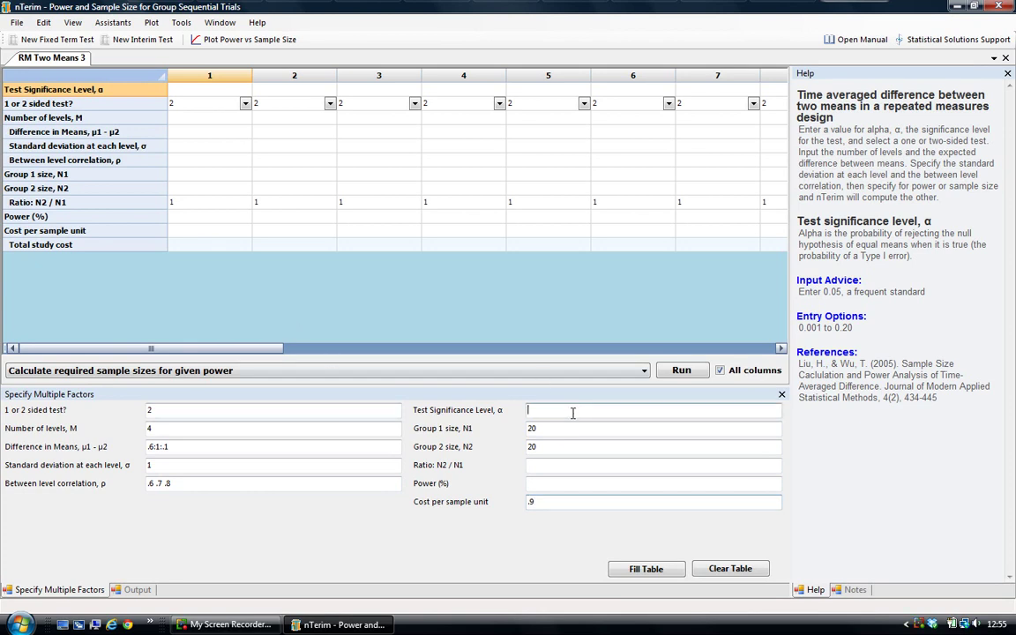
{"action": "type", "text": ".05"}
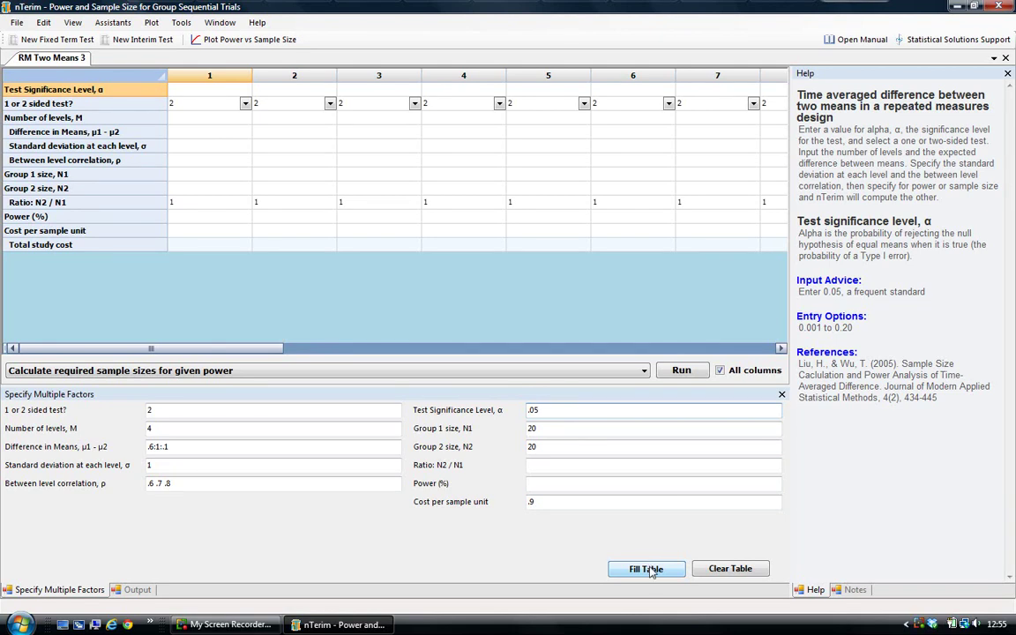
Fill the table and calculate attainable power from the given sample sizes, 62.09% to 96.56%
{"action": "left_click", "coordinate": [650, 570]}
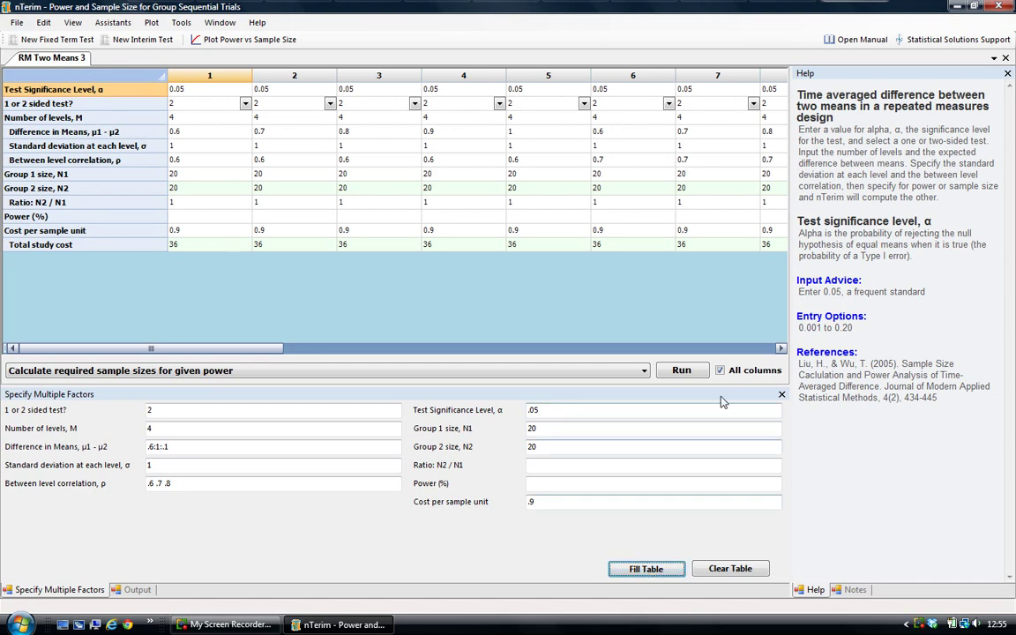
{"action": "left_click", "coordinate": [626, 371]}
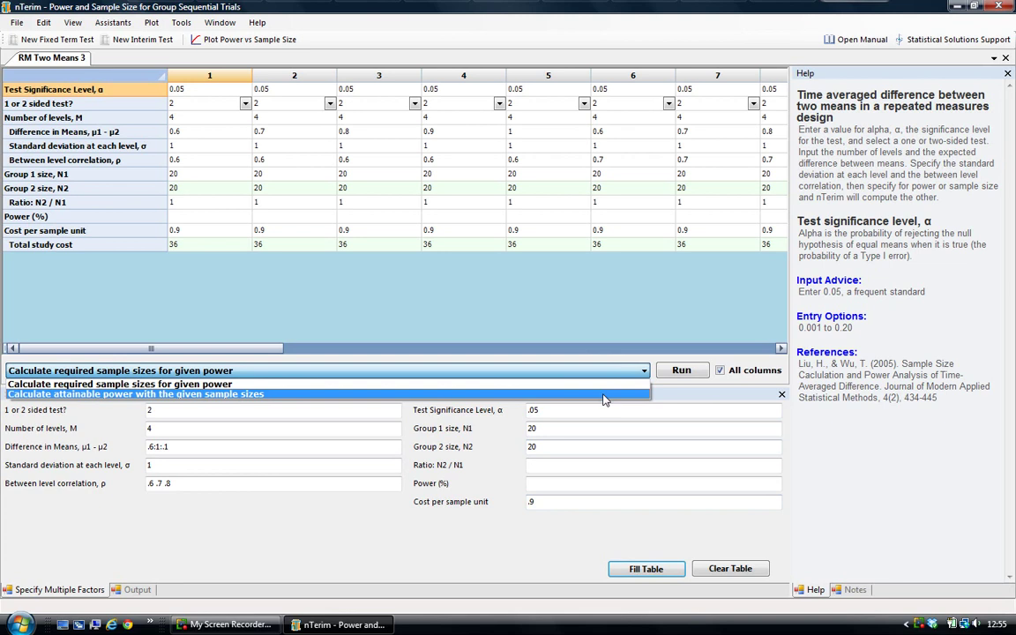
{"action": "left_click", "coordinate": [604, 400]}
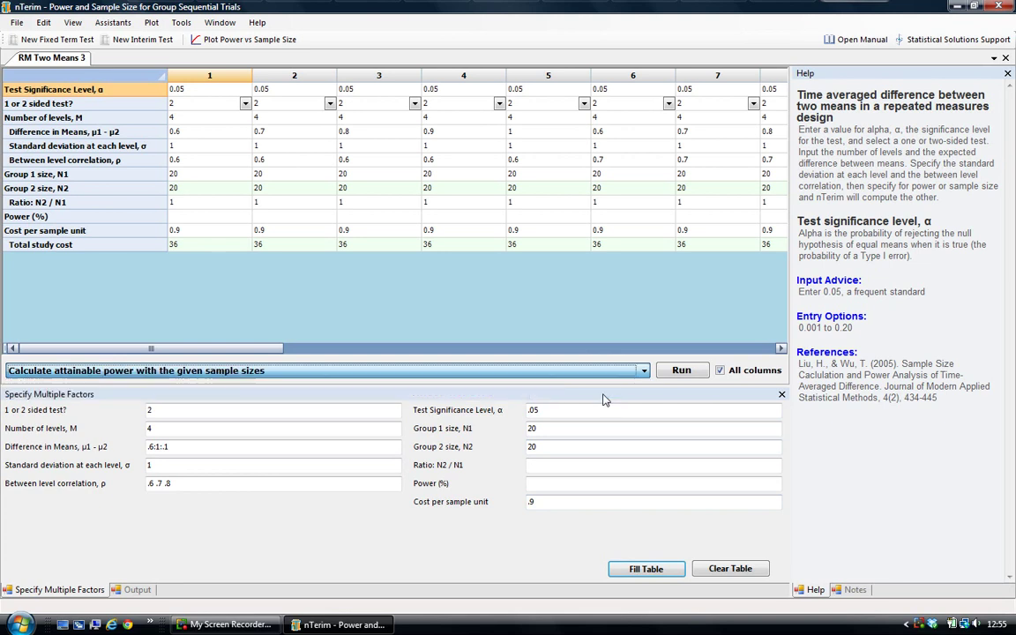
{"action": "left_click", "coordinate": [702, 373]}
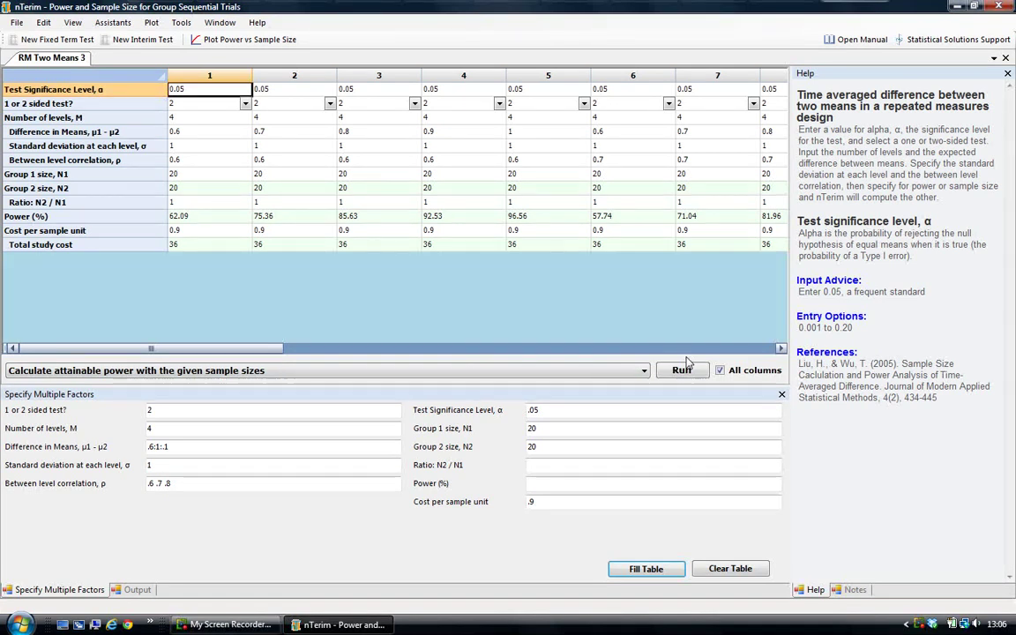
Show the output statement and plot power versus sample size for columns 1–4
{"action": "left_click", "coordinate": [137, 590]}
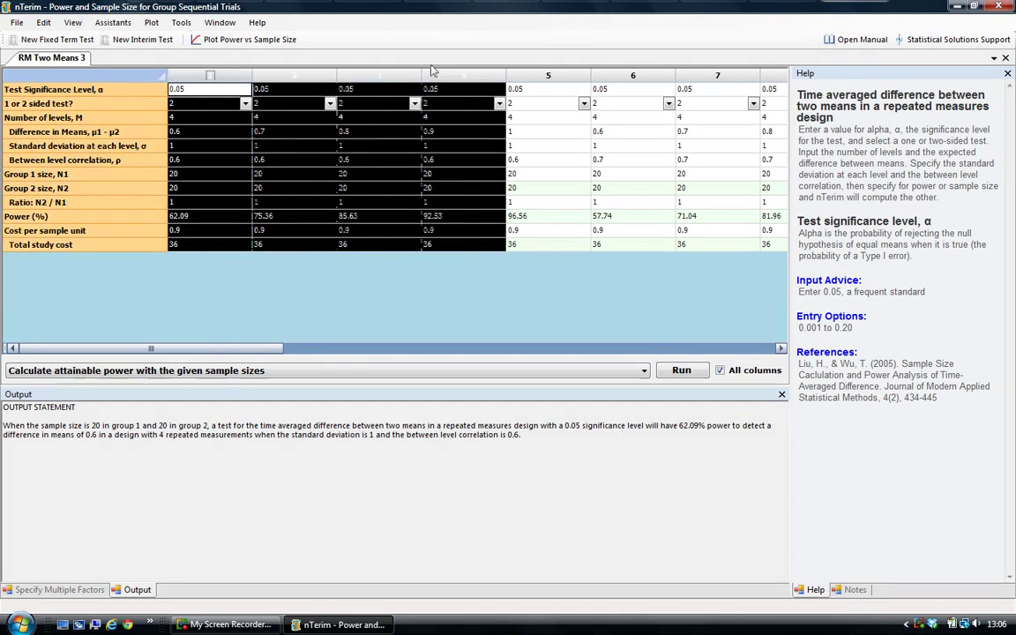
{"action": "left_click_drag", "start_coordinate": [212, 76], "coordinate": [432, 75]}
{"action": "left_click", "coordinate": [215, 41]}
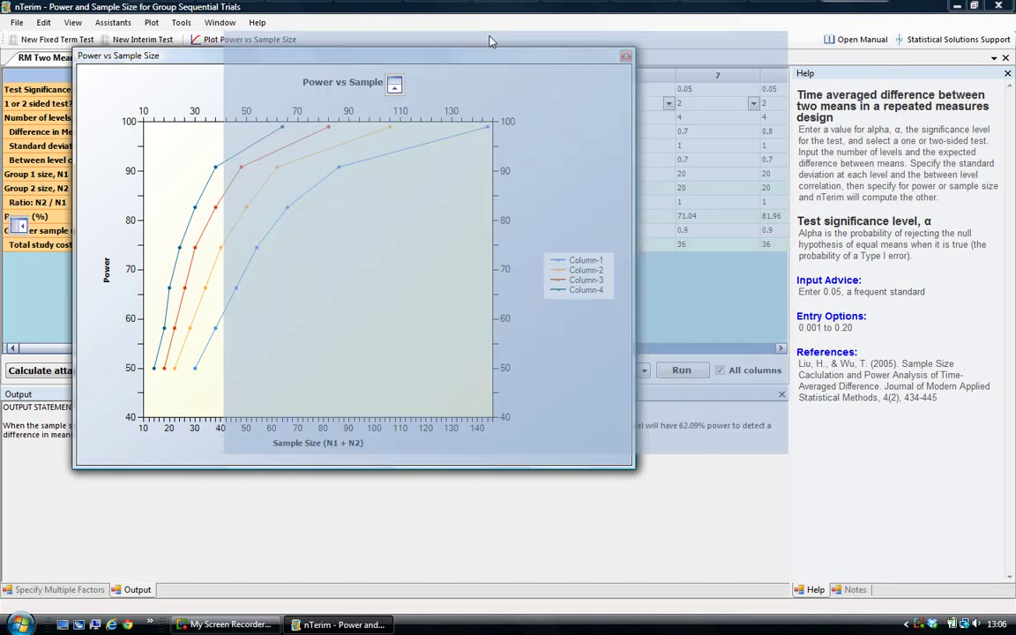
{"action": "left_click_drag", "start_coordinate": [323, 56], "coordinate": [474, 40]}
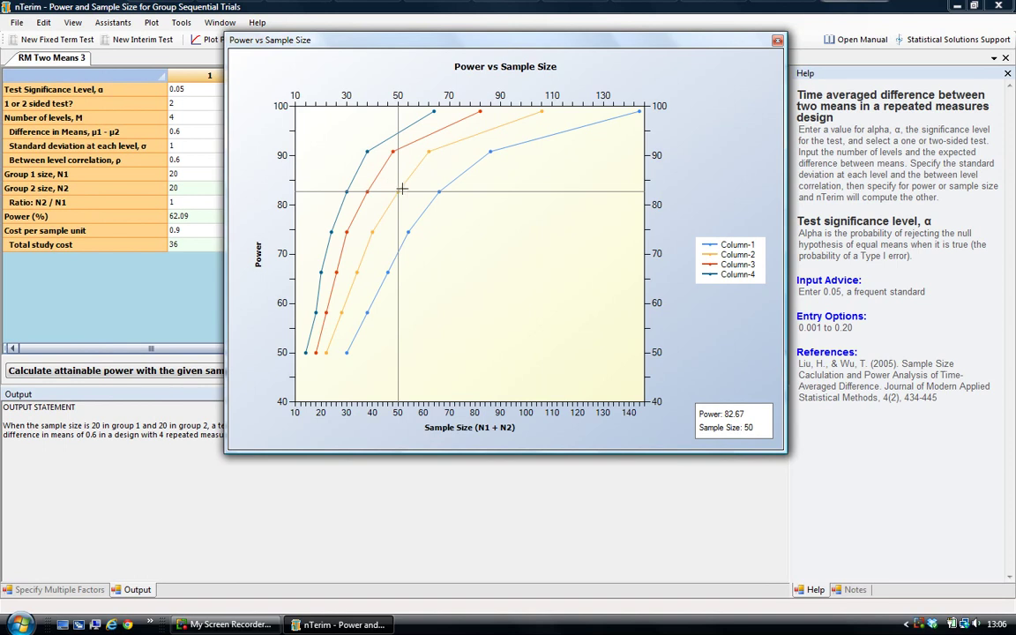
Rename the first legend series to 'Placebo' and dock the chart beneath the table
{"action": "double_click", "coordinate": [675, 236]}
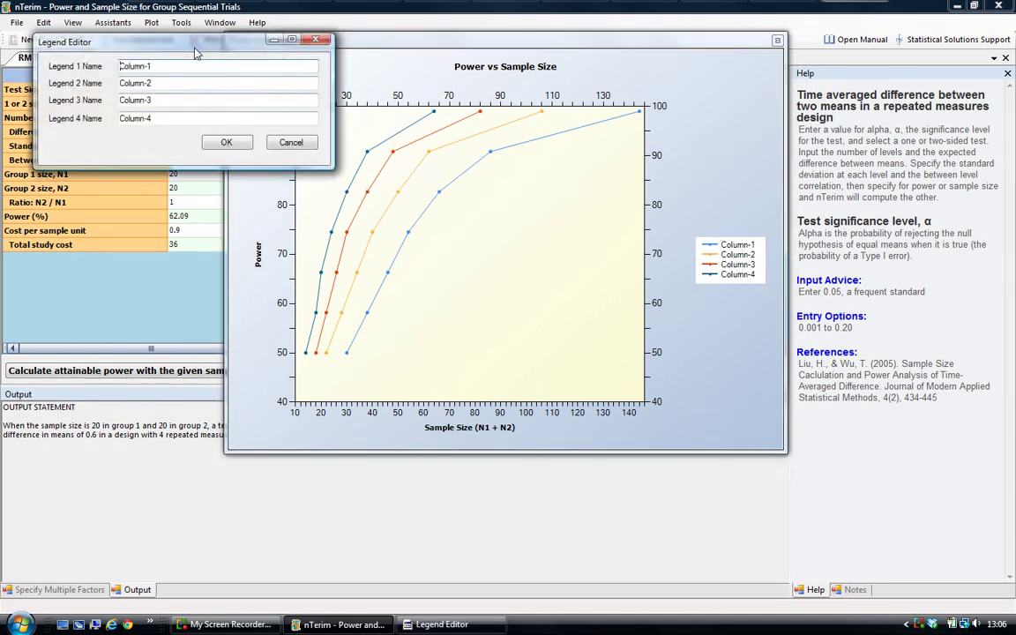
{"action": "left_click_drag", "start_coordinate": [193, 45], "coordinate": [386, 132]}
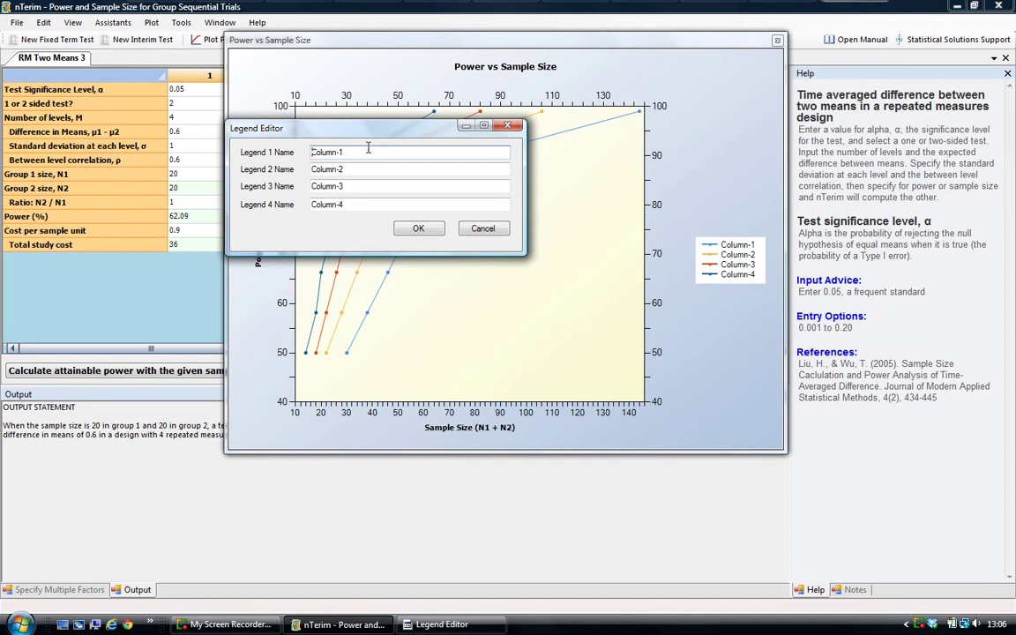
{"action": "double_click", "coordinate": [328, 152]}
{"action": "type", "text": "P"}
{"action": "type", "text": "lacebo"}
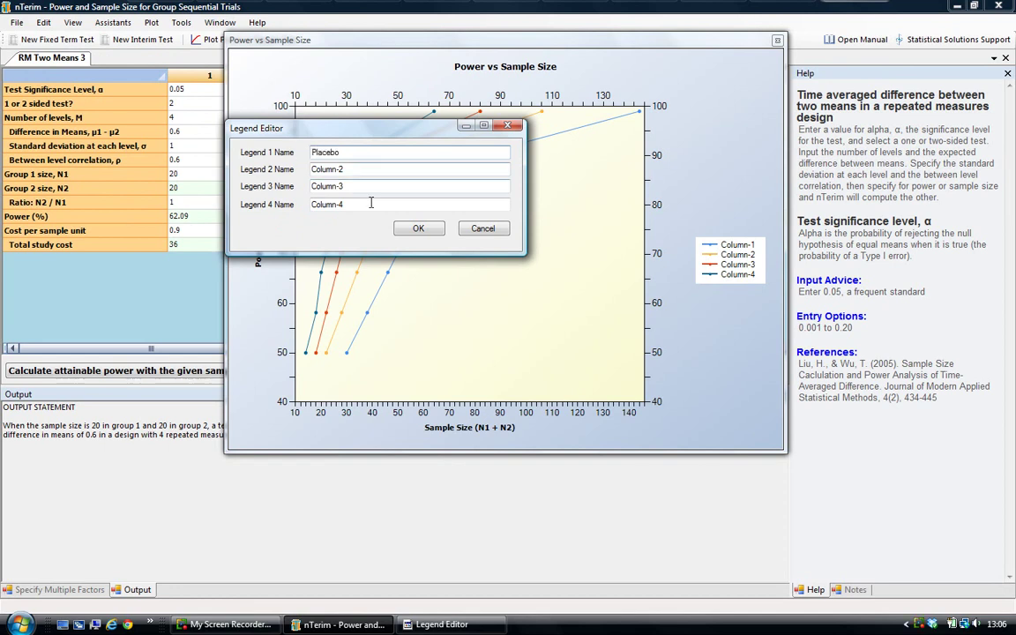
{"action": "left_click", "coordinate": [420, 231]}
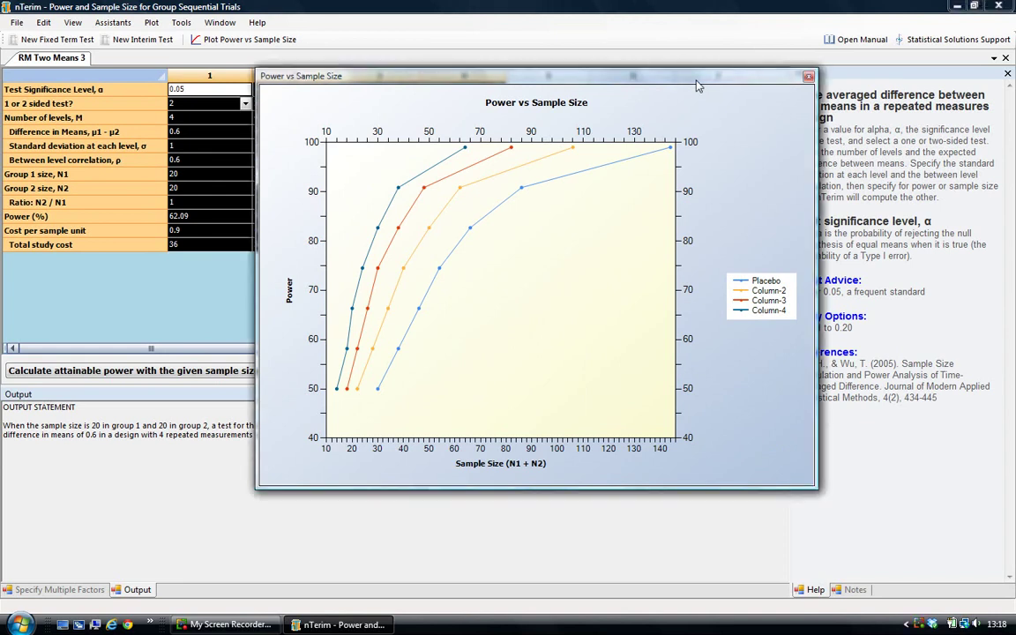
{"action": "left_click_drag", "start_coordinate": [698, 81], "coordinate": [360, 524]}
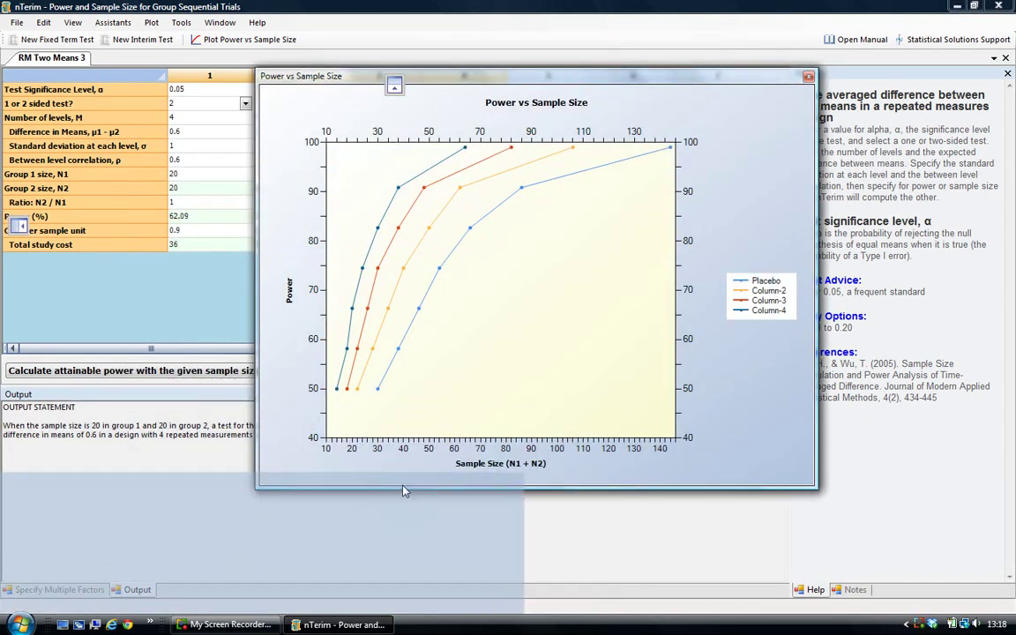
{"action": "left_click_drag", "start_coordinate": [360, 524], "coordinate": [392, 494]}
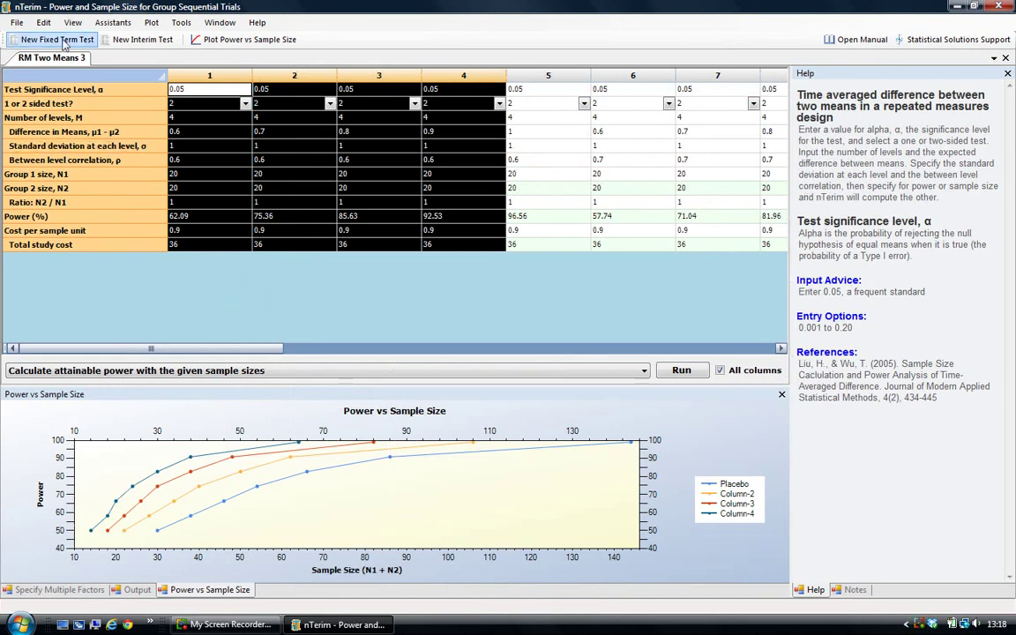
Create a new fixed-term ANCOVA table for means across more than two groups
{"action": "left_click", "coordinate": [62, 41]}
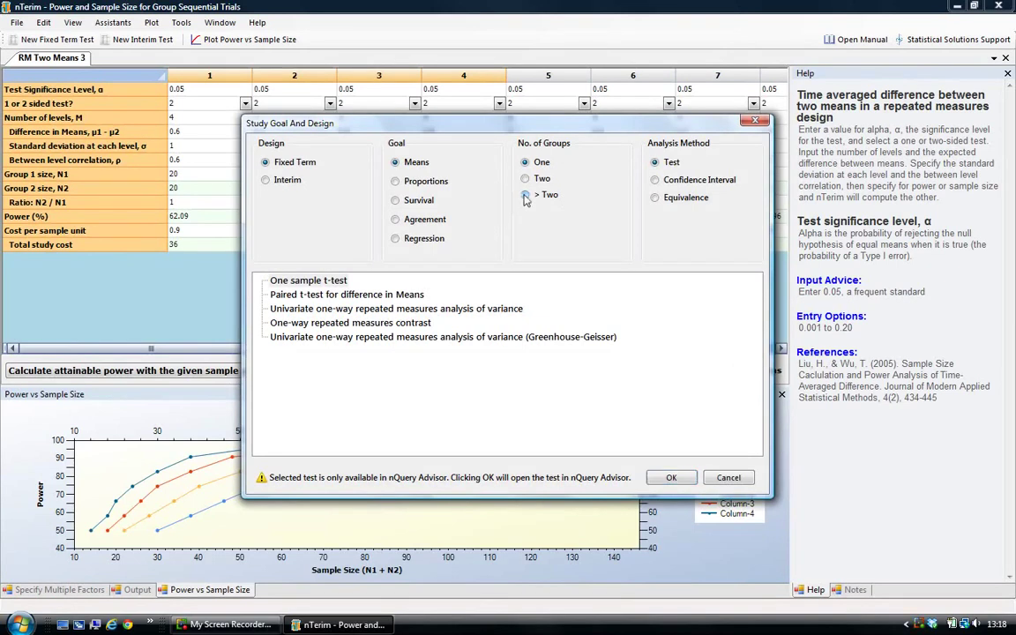
{"action": "left_click", "coordinate": [526, 196]}
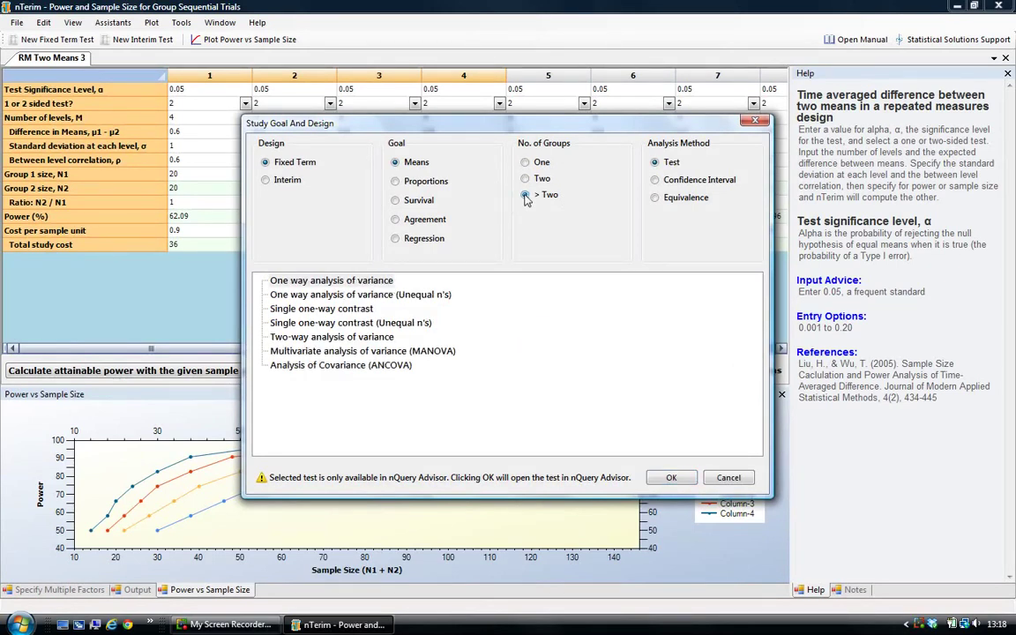
{"action": "left_click", "coordinate": [368, 370]}
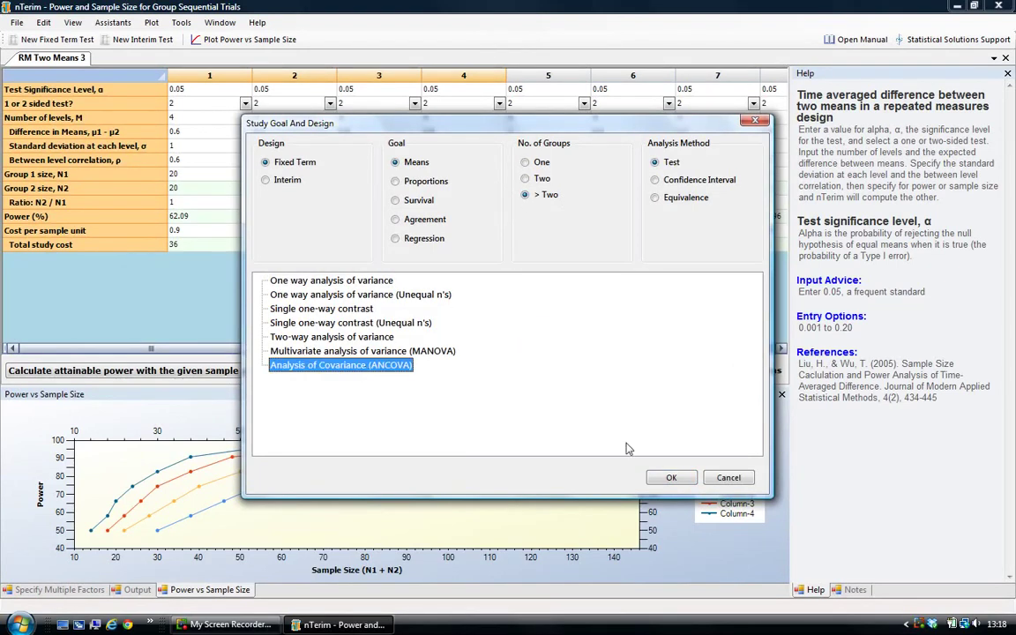
{"action": "left_click", "coordinate": [670, 479]}
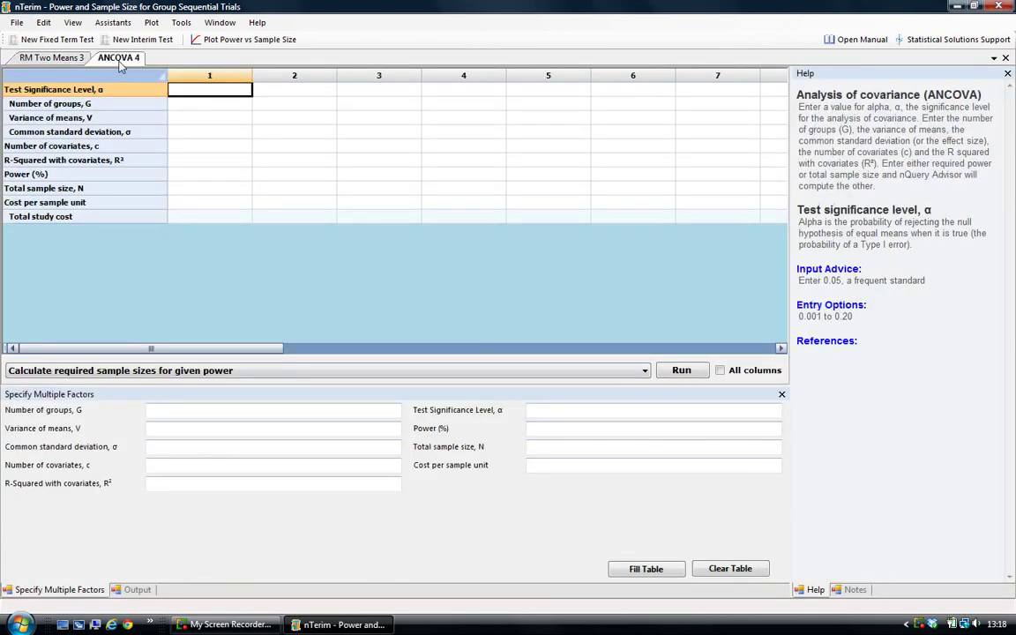
Check the RM Two Means tab, then enter 4 groups in ANCOVA column 1
{"action": "left_click", "coordinate": [53, 58]}
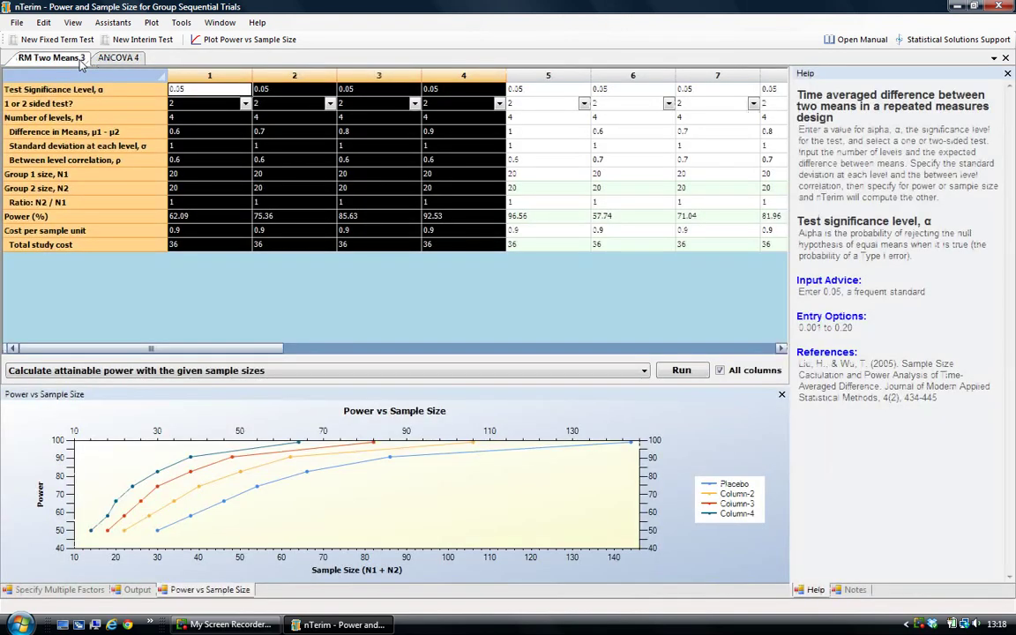
{"action": "left_click", "coordinate": [103, 59]}
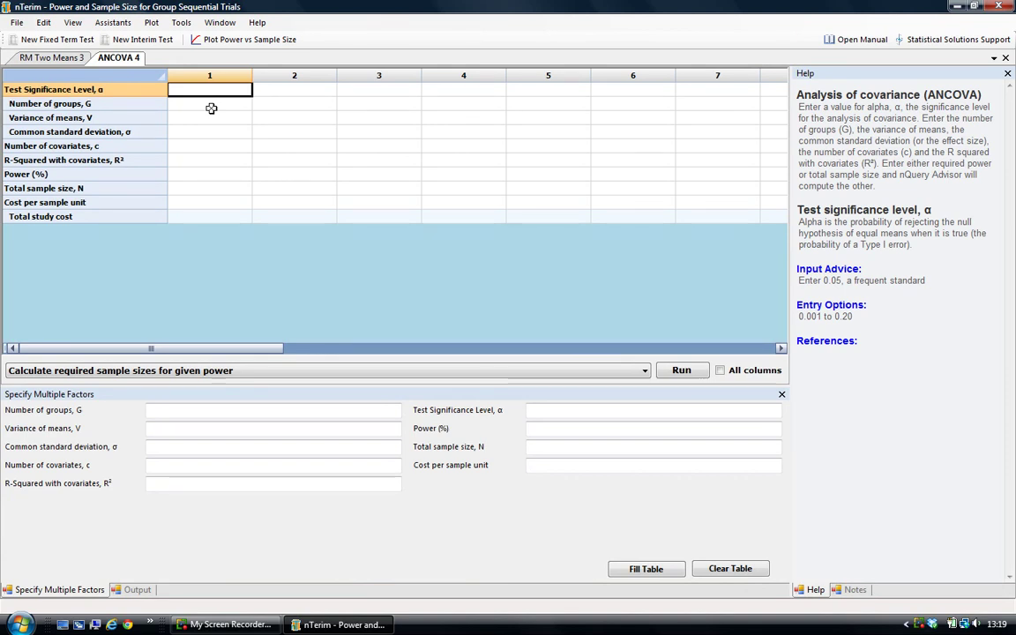
{"action": "left_click", "coordinate": [211, 106]}
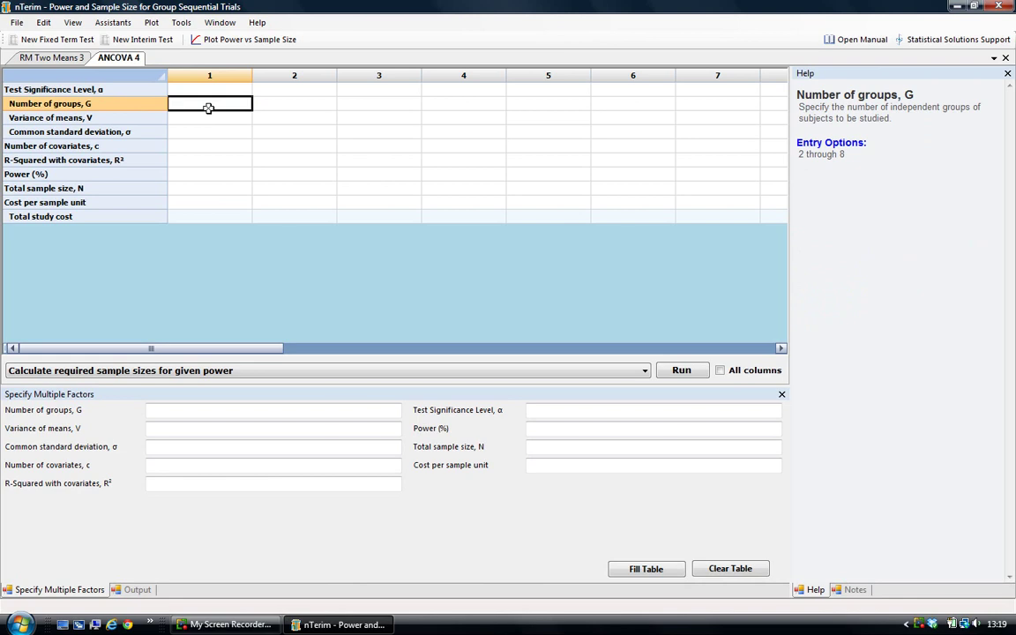
{"action": "type", "text": "4"}
{"action": "key", "text": "Return"}
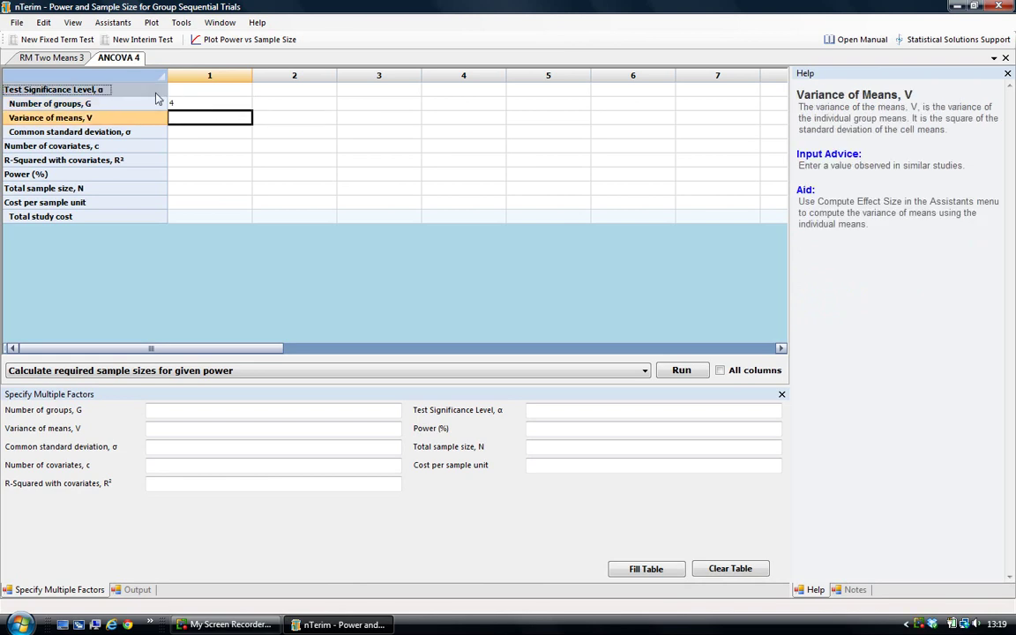
In the Compute Effect Size assistant, enter Group 1 mean 23 with 20 subjects and ratio 1
{"action": "left_click", "coordinate": [113, 22]}
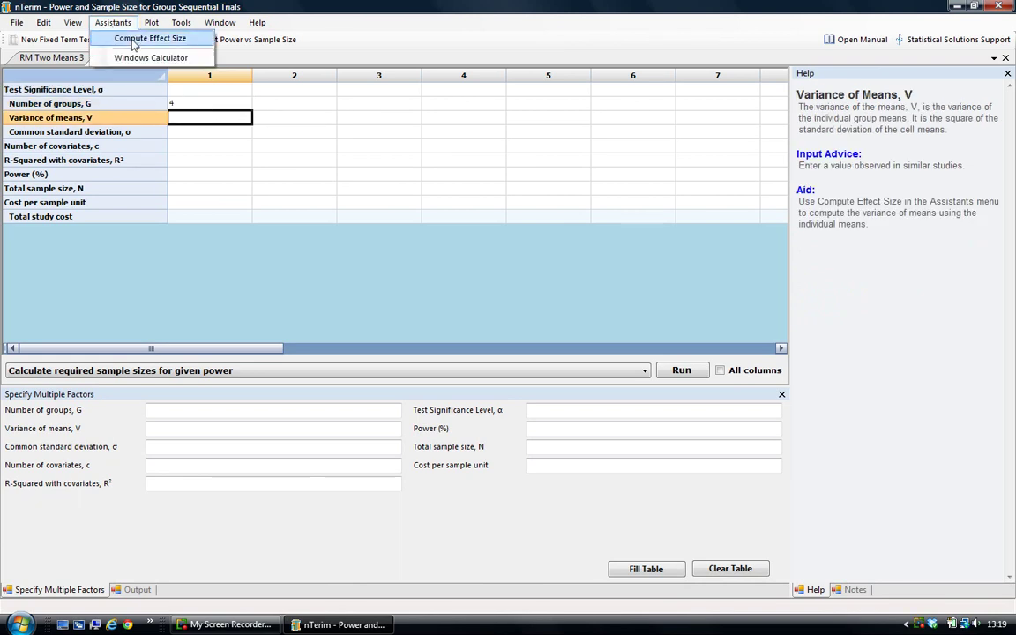
{"action": "left_click", "coordinate": [135, 40]}
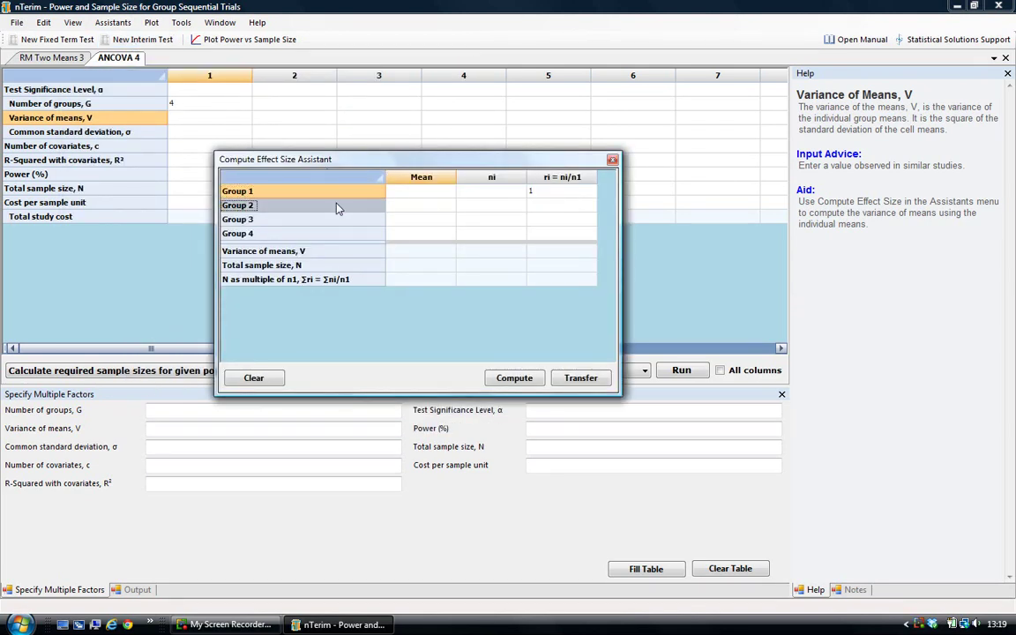
{"action": "left_click", "coordinate": [435, 189]}
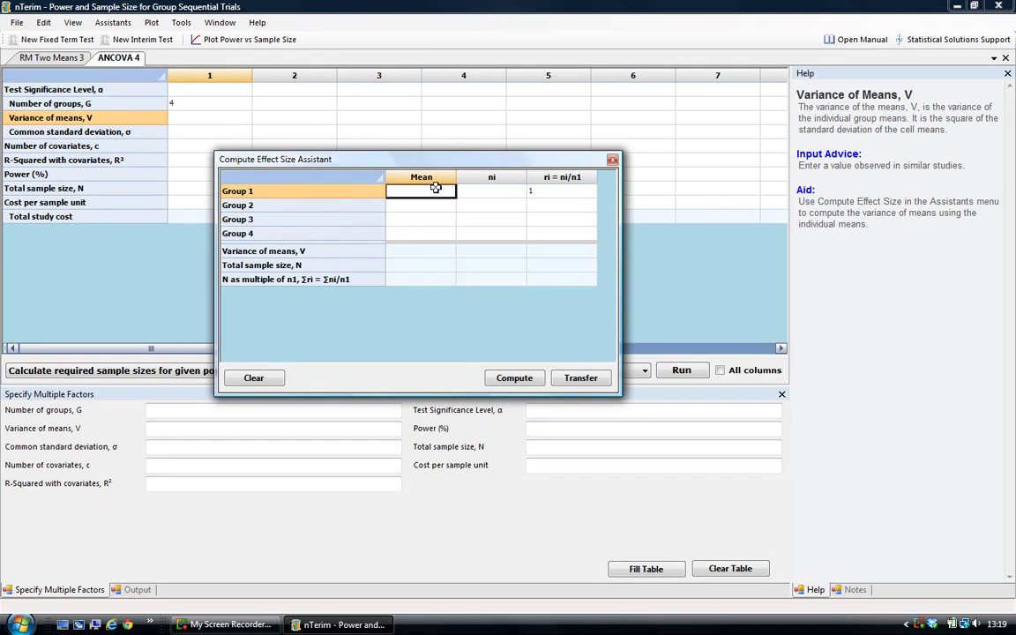
{"action": "type", "text": "23"}
{"action": "key", "text": "Tab"}
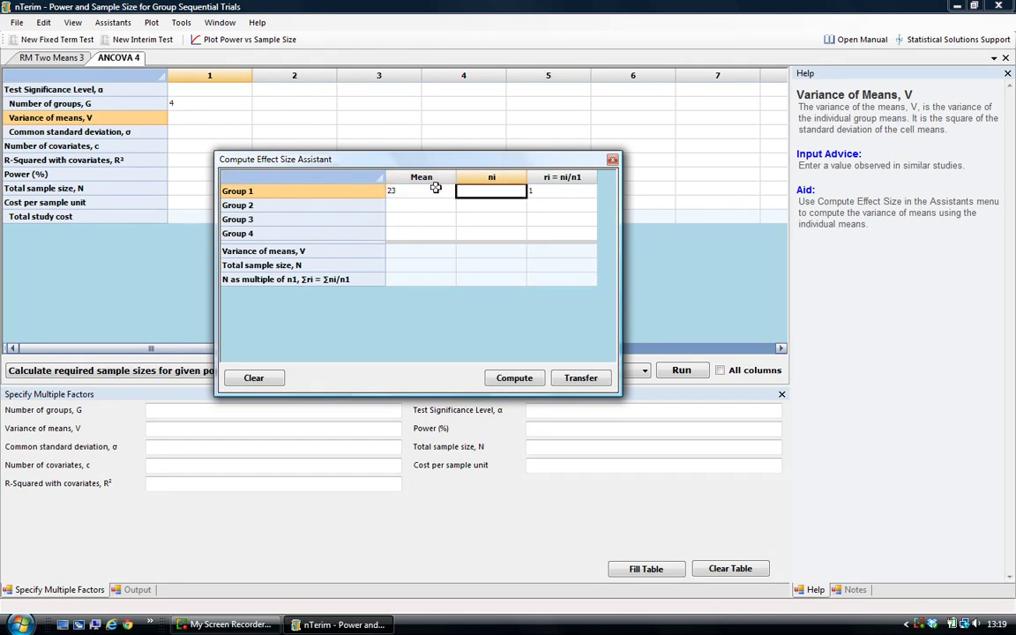
{"action": "type", "text": "20"}
{"action": "key", "text": "Tab"}
{"action": "type", "text": "1"}
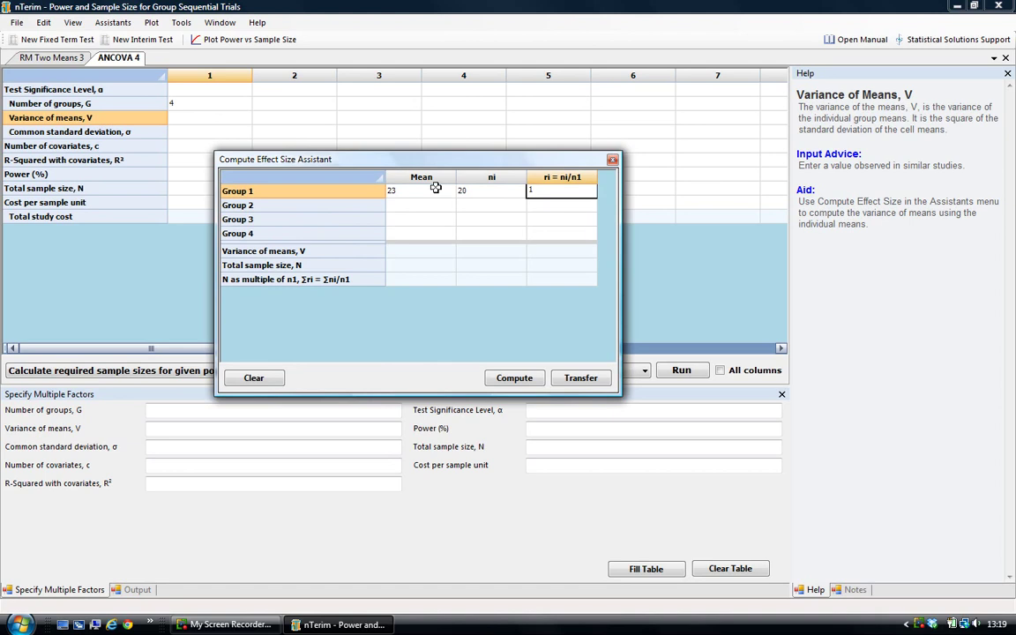
{"action": "key", "text": "Return"}
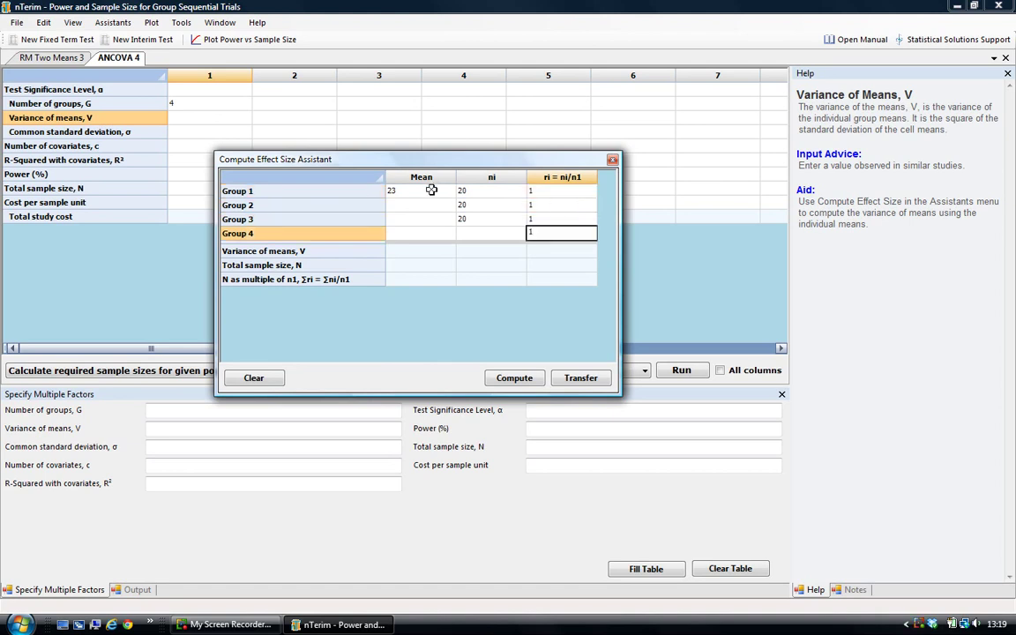
{"action": "key", "text": "Down"}
Enter the remaining group means 26, 24 and 25, giving a variance of means of 1.25
{"action": "left_click", "coordinate": [422, 202]}
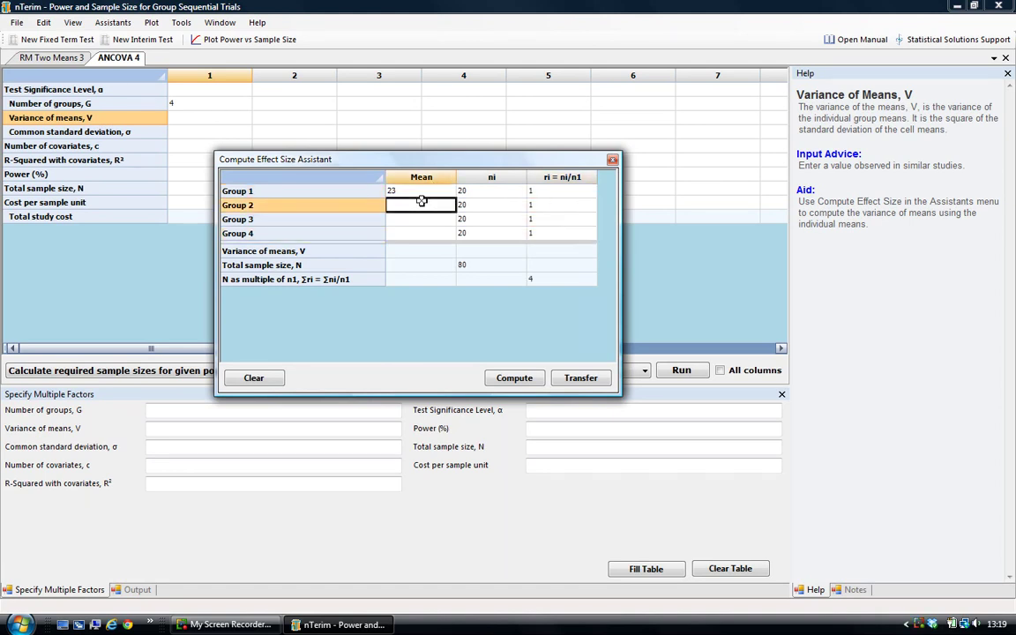
{"action": "type", "text": "26"}
{"action": "key", "text": "Return"}
{"action": "type", "text": "24"}
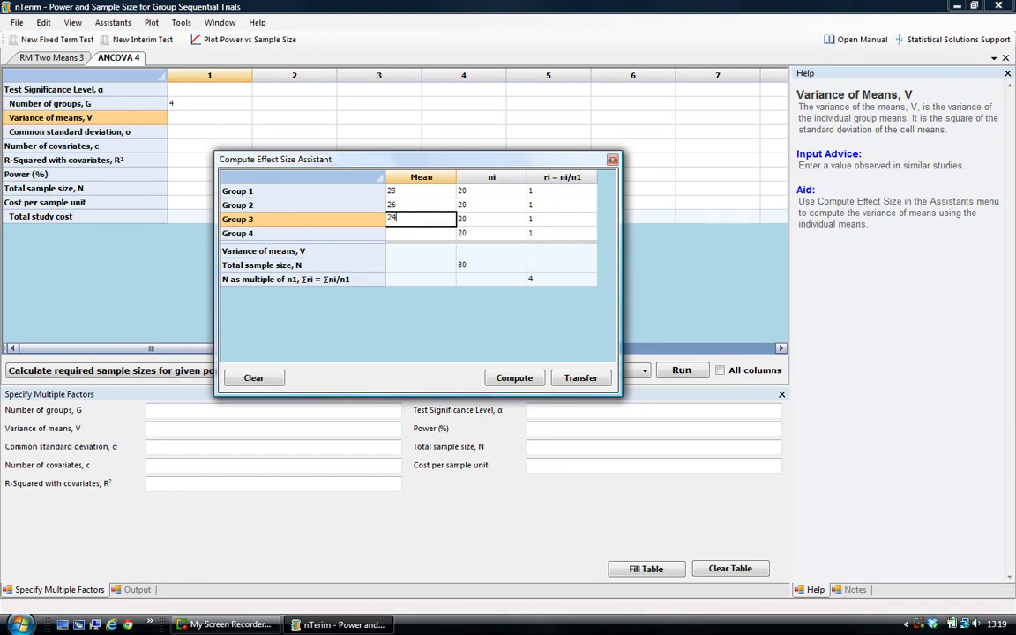
{"action": "key", "text": "Return"}
{"action": "type", "text": "25"}
{"action": "key", "text": "Return"}
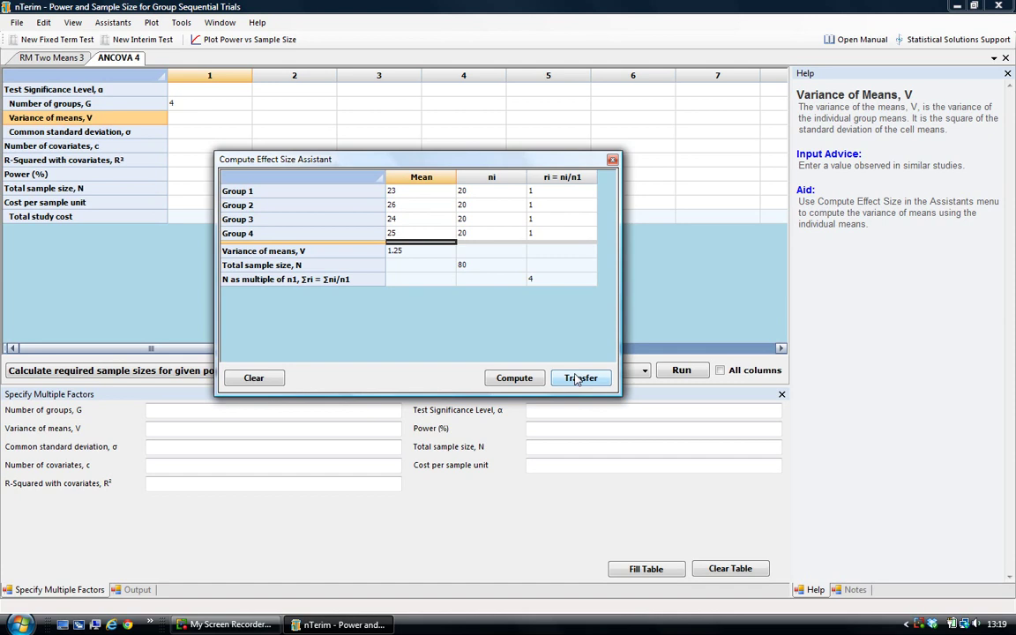
Transfer variance 1.25 and total size 80 to the ANCOVA table, and dock the assistant below
{"action": "left_click", "coordinate": [578, 378]}
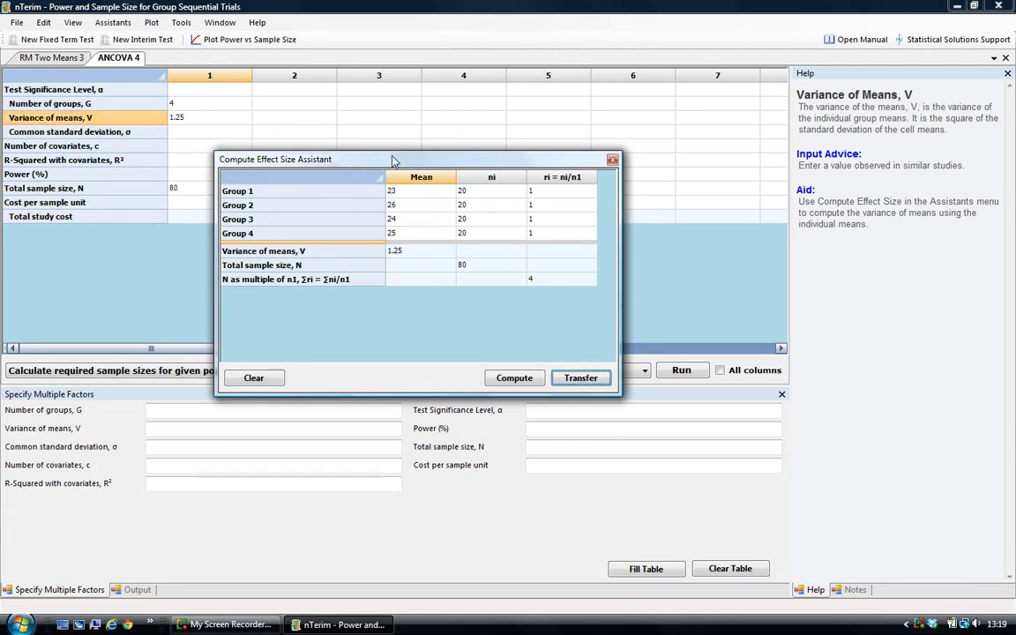
{"action": "mouse_move", "coordinate": [394, 162]}
{"action": "left_mouse_down"}
{"action": "mouse_move", "coordinate": [357, 458]}
{"action": "mouse_move", "coordinate": [397, 490]}
{"action": "left_mouse_up"}
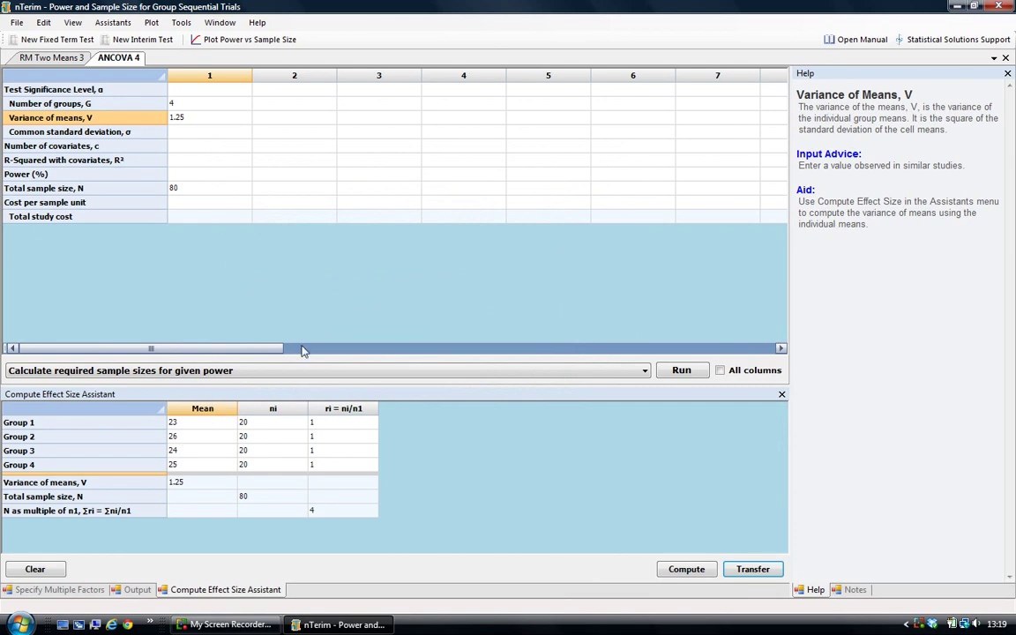
Enter 8 as the number of groups in ANCOVA column 2
{"action": "left_click", "coordinate": [281, 106]}
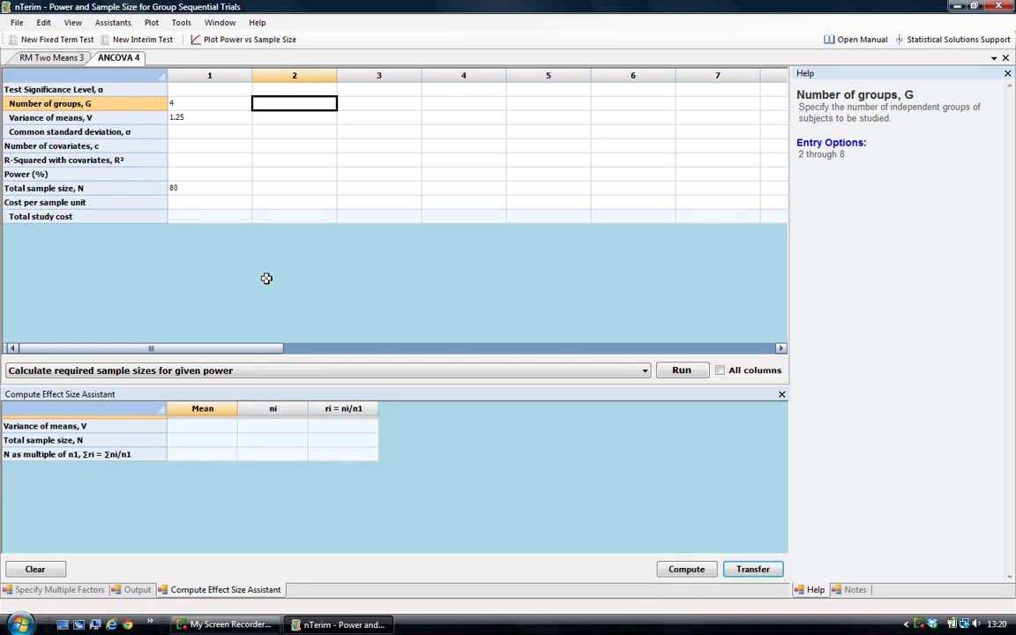
{"action": "type", "text": "8"}
{"action": "key", "text": "Return"}
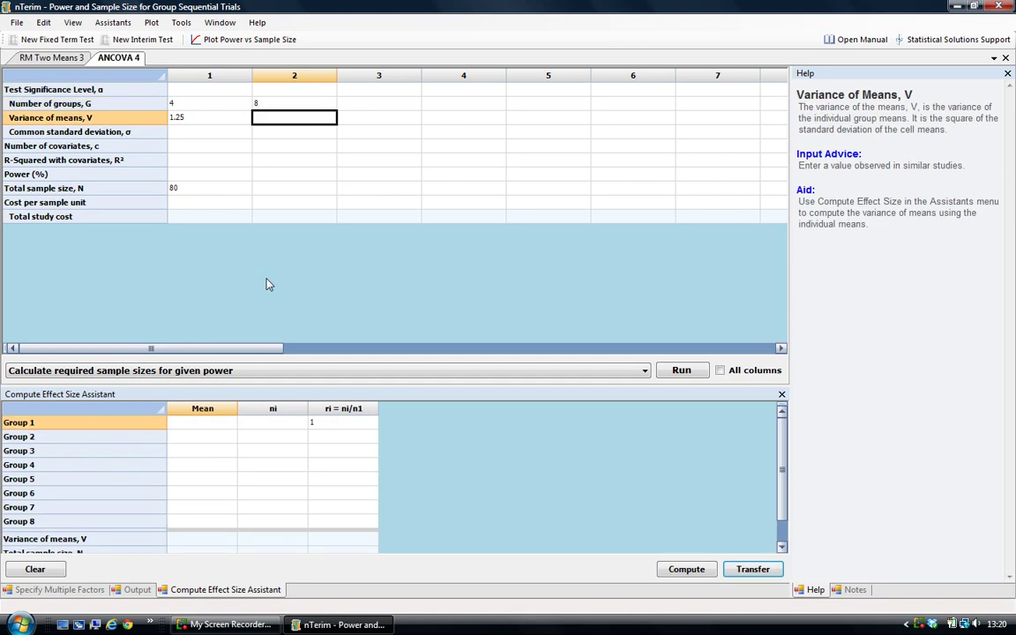